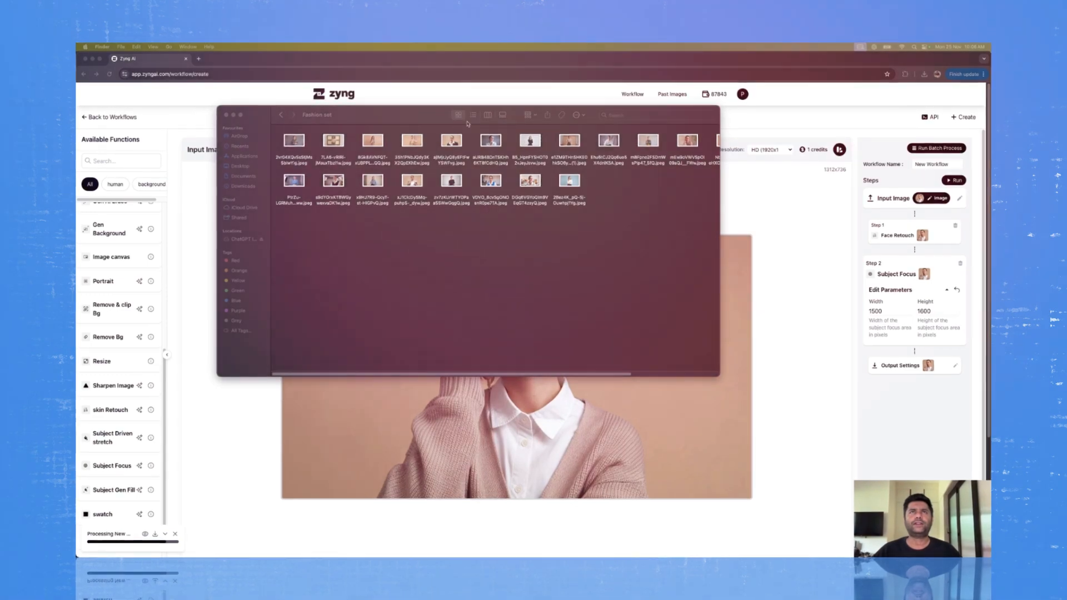
Step: Compare the Face Retouch result with the Subject Focus result for the sample portrait
left_click(470, 122)
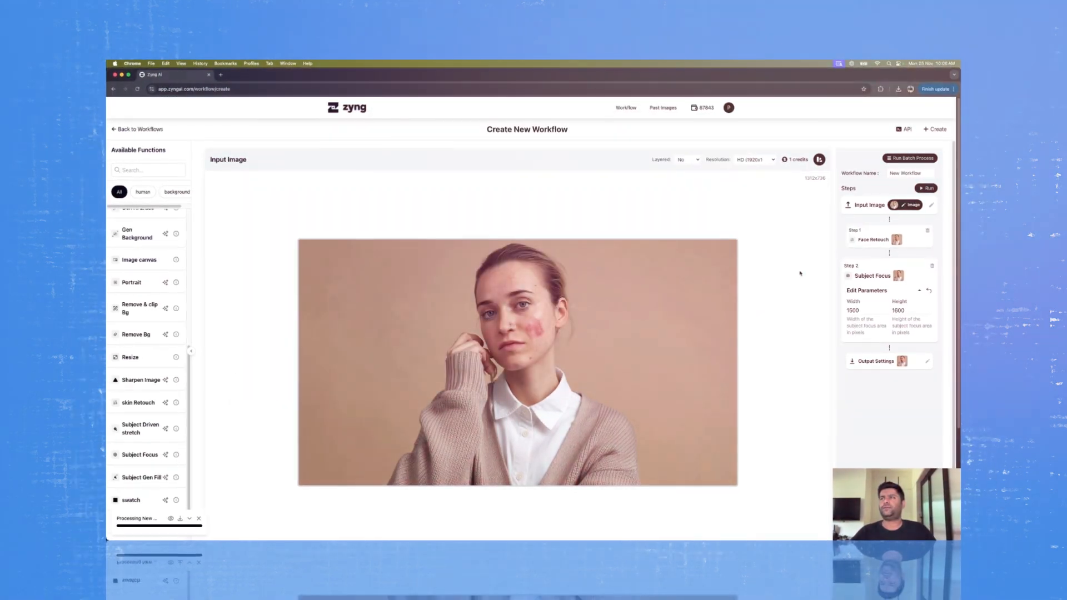
left_click(923, 274)
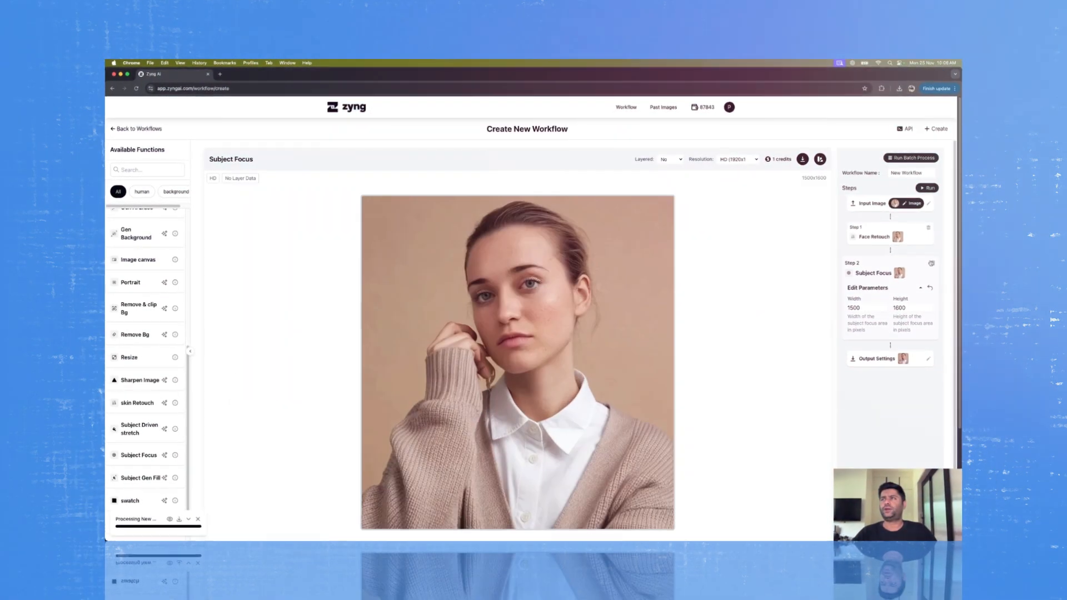
left_click(920, 238)
left_click(927, 231)
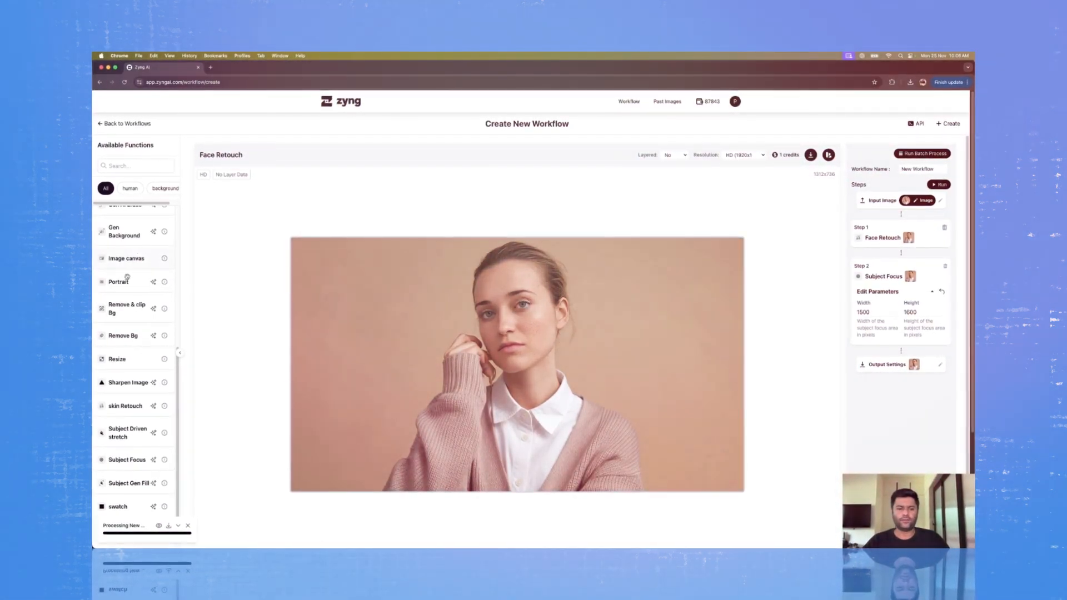
left_click(912, 275)
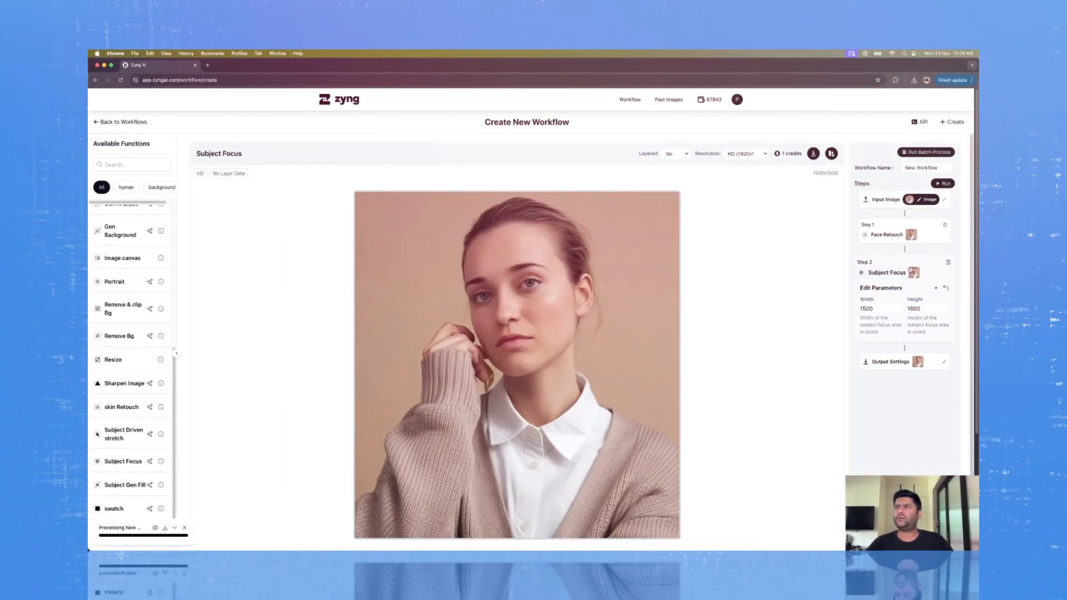
left_click(913, 234)
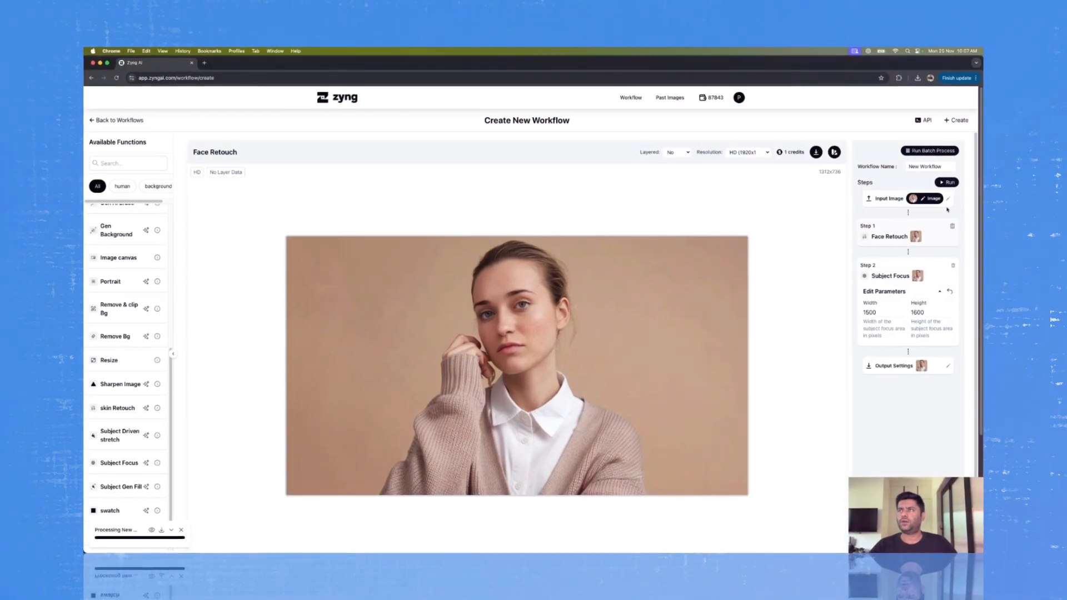
Step: Compare the original input image with the previews of the Face Retouch and Subject Focus steps
left_click(913, 198)
left_click(916, 237)
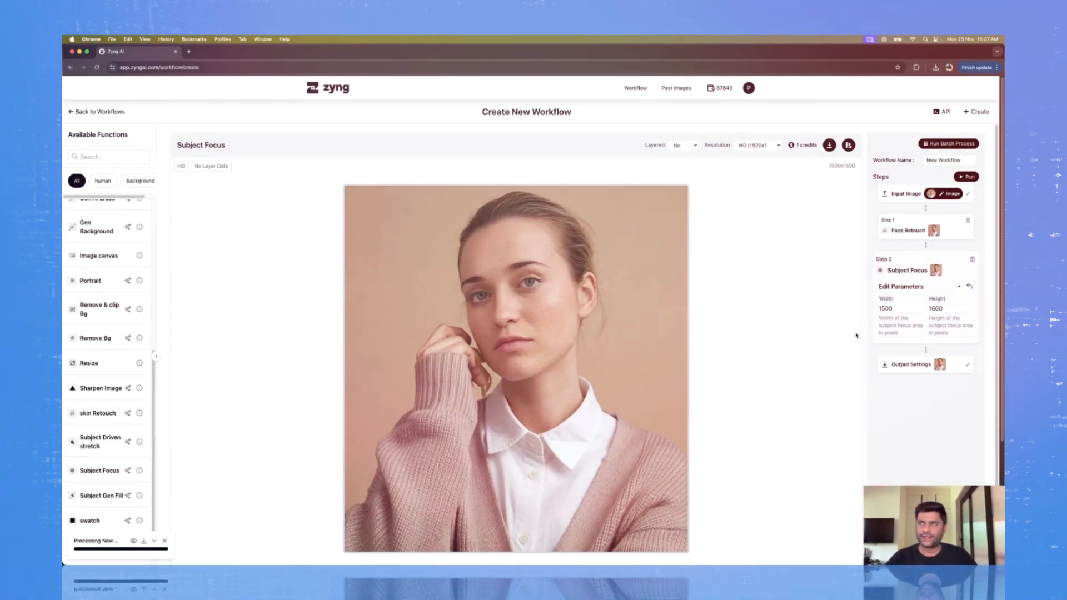
left_click(908, 194)
left_click(913, 230)
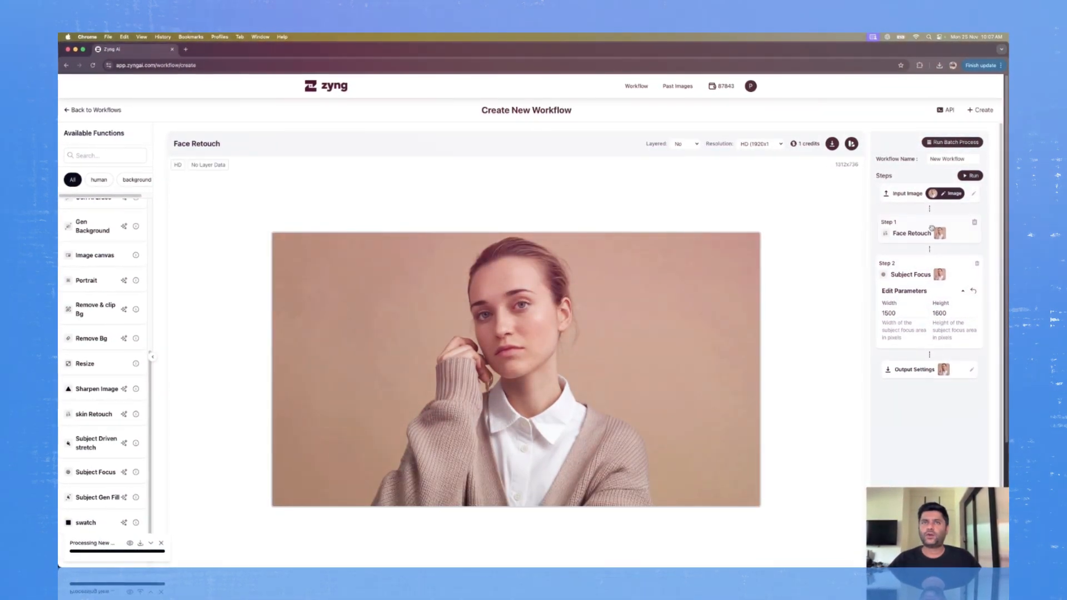
left_click(917, 271)
left_click(930, 192)
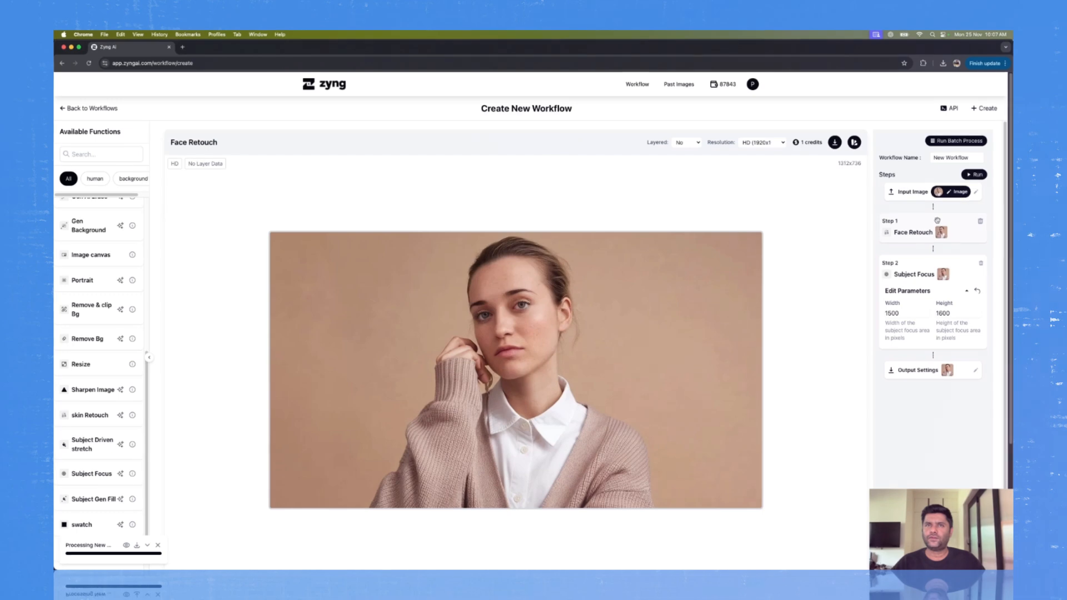
left_click(916, 274)
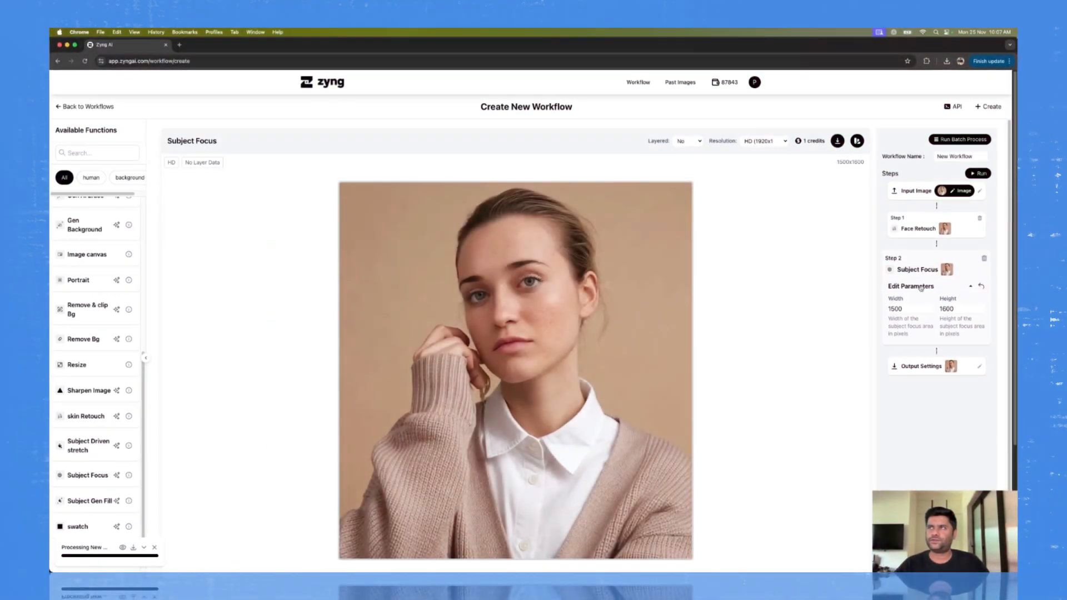
left_click(921, 191)
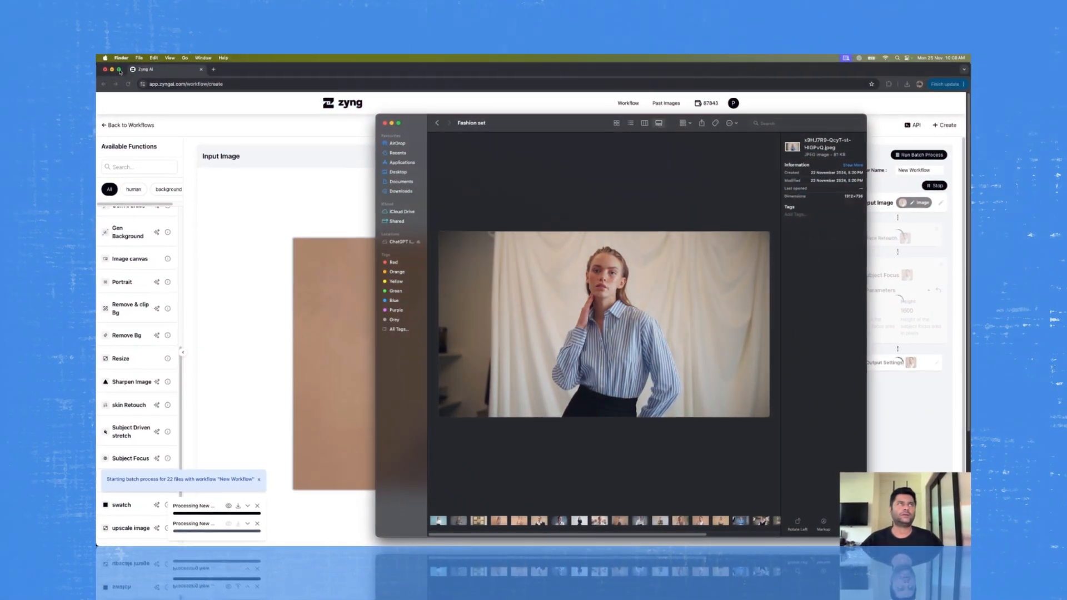
Step: Tile the workflow browser window on one half of the display with the Fashion set folder window on the other
left_click(195, 107)
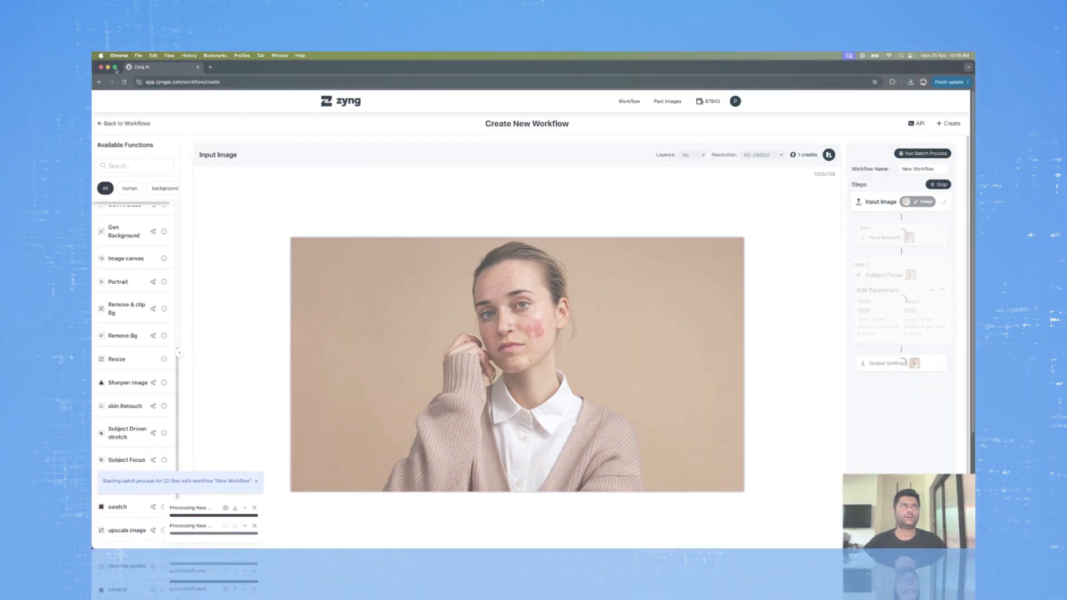
mouse_move(117, 69)
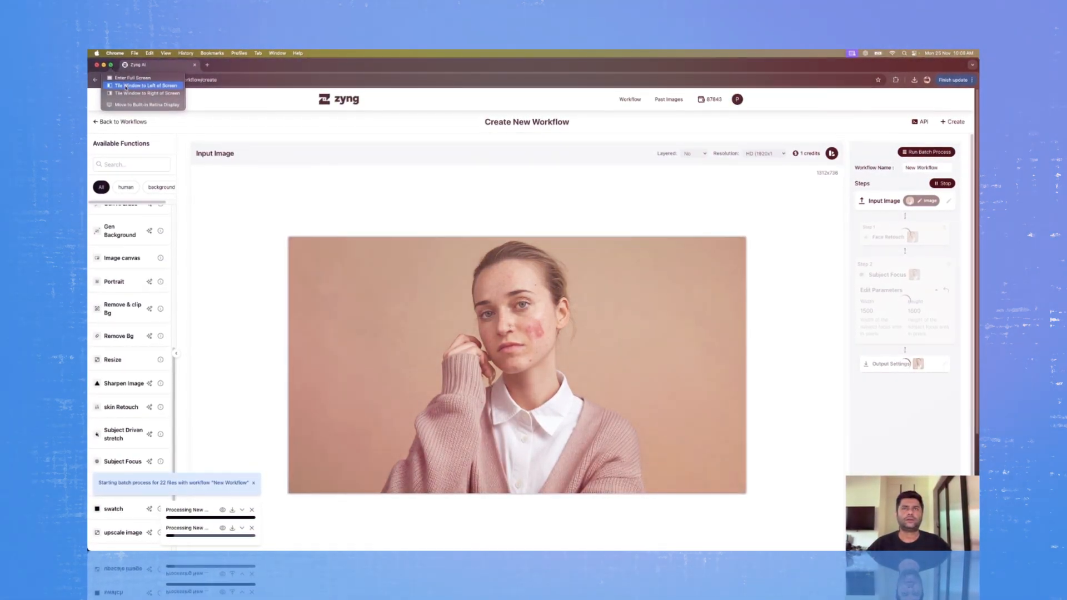
left_click(126, 87)
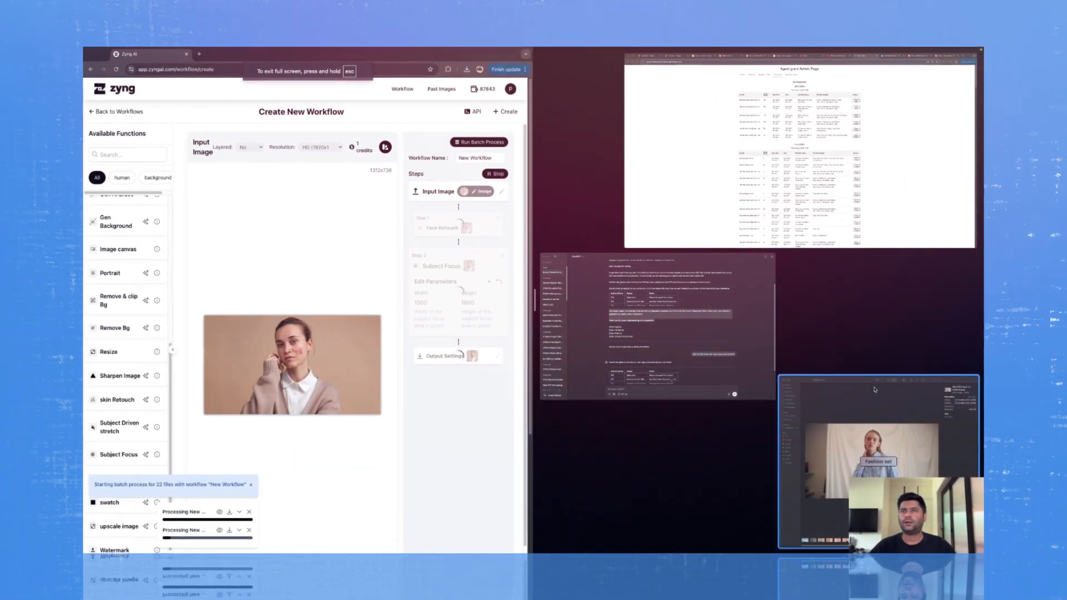
left_click(875, 390)
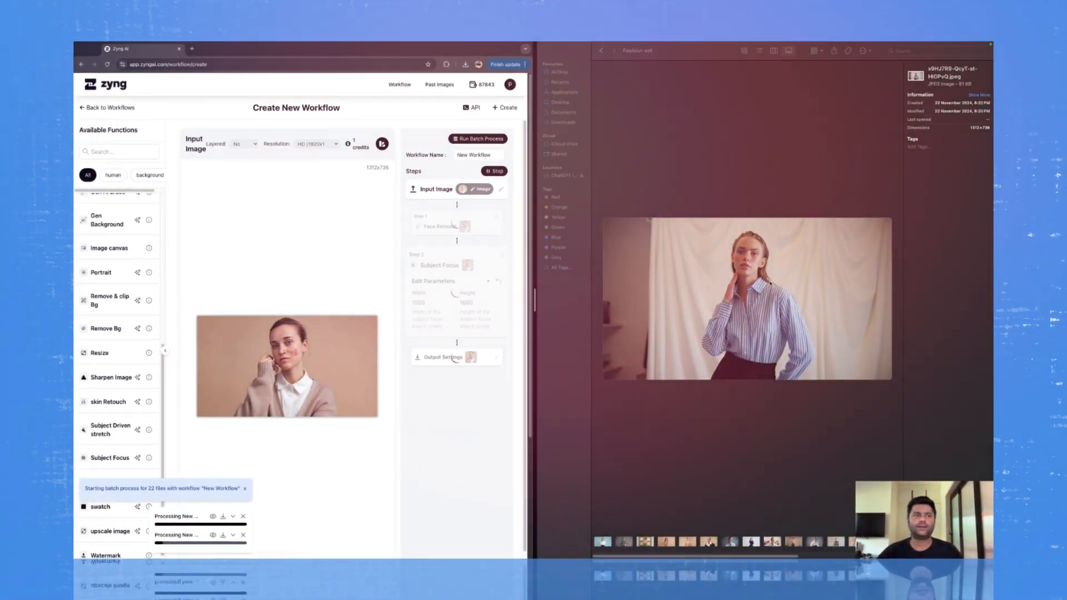
Step: Review the input image, Face Retouch and Subject Focus previews again for the processed portrait
left_click(441, 230)
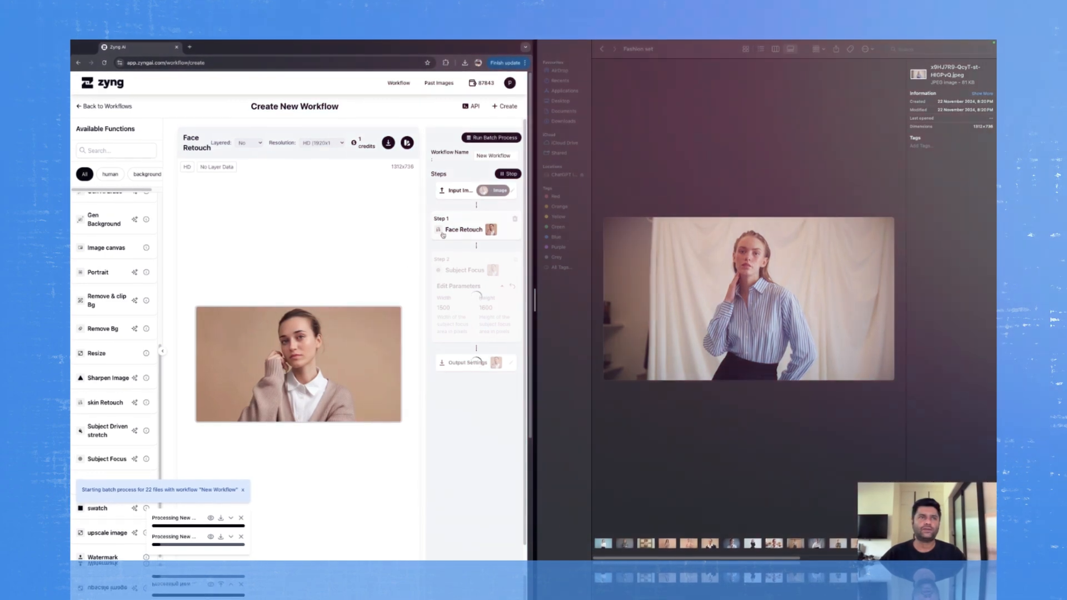
left_click(477, 189)
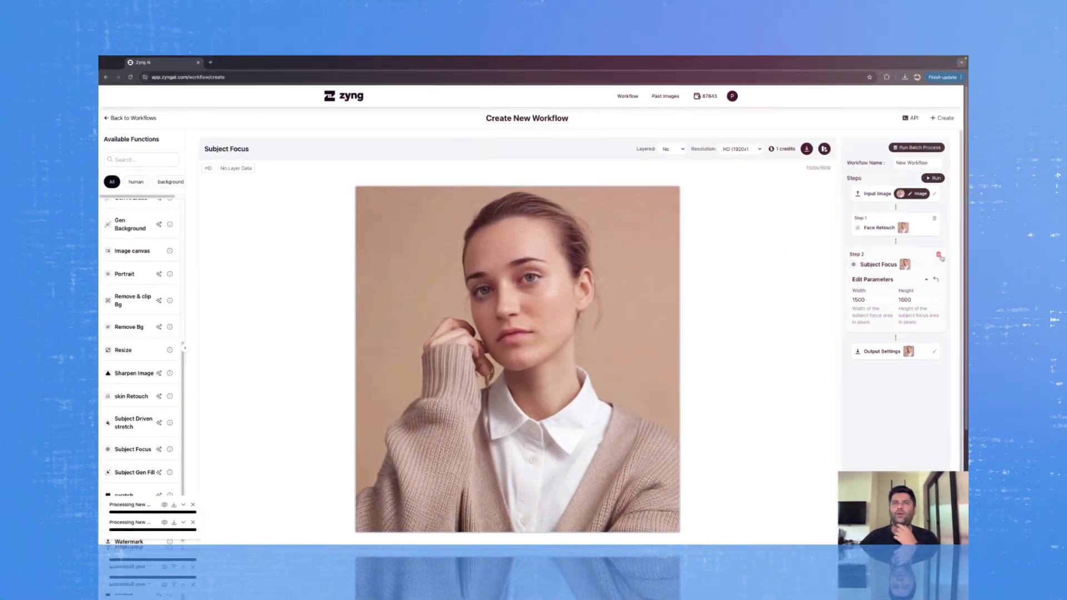
left_click(908, 228)
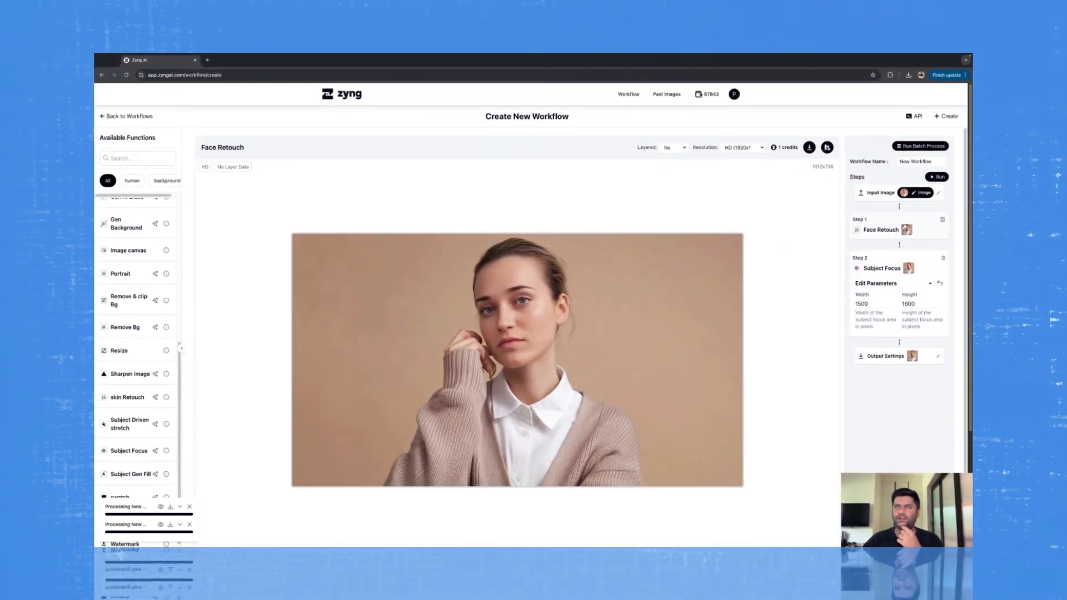
left_click(907, 267)
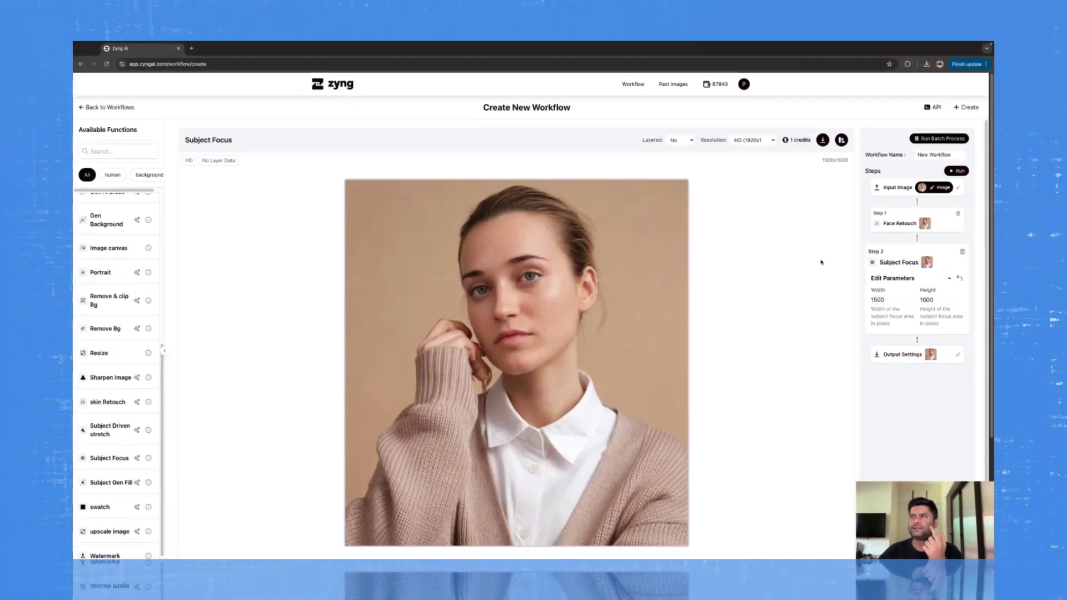
Step: Delete the Subject Focus step and add Remove & clip Bg after Face Retouch
left_click(966, 252)
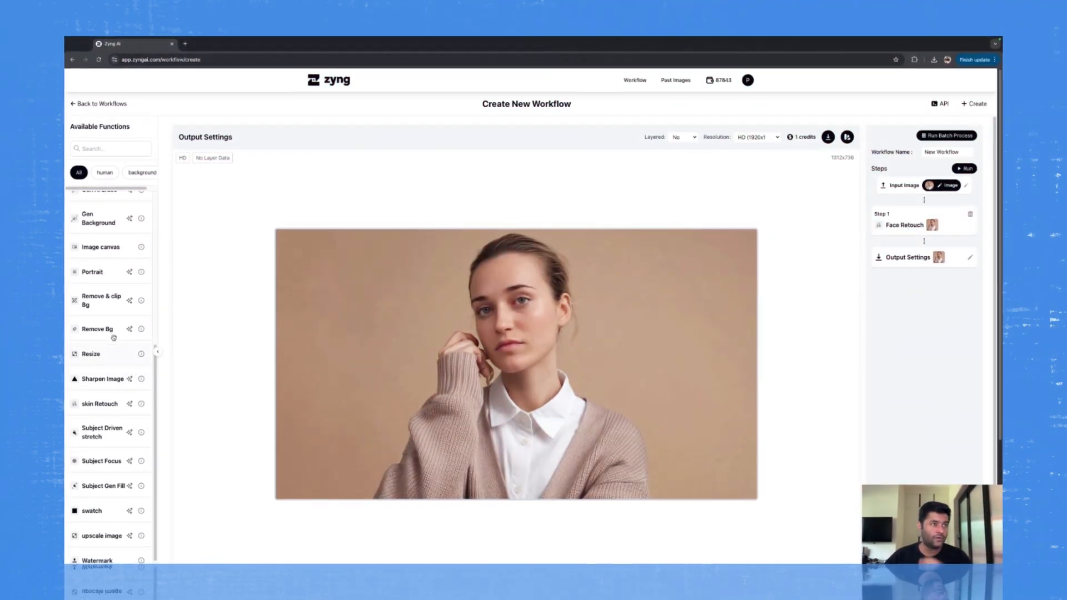
scroll(96, 389, "down", 2)
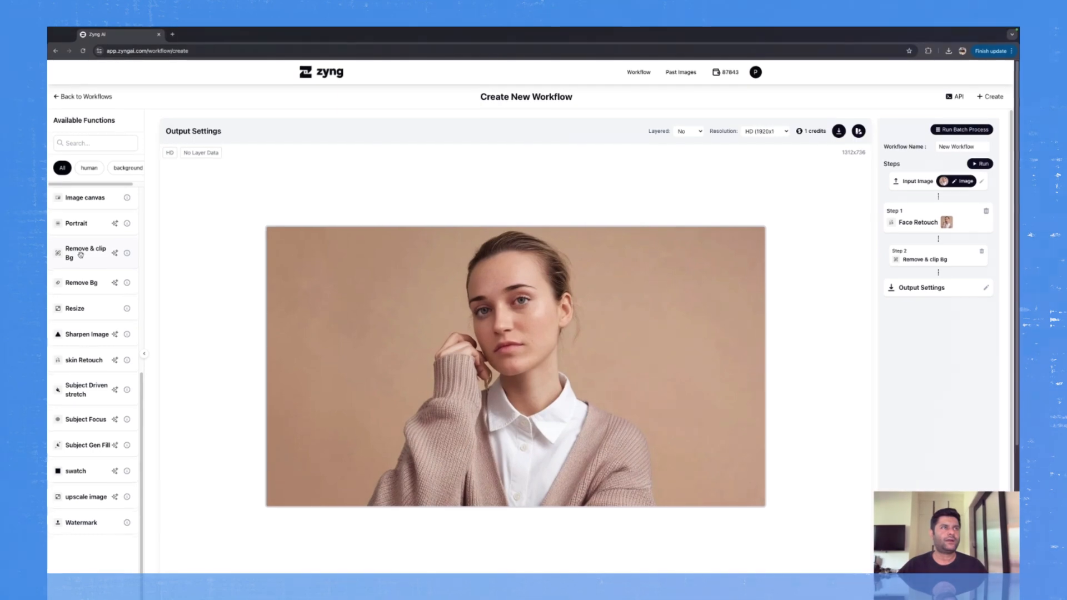
Step: Add a create canvas step after Remove & clip Bg and set its width and height to 2000 px
scroll(81, 254, "up", 4)
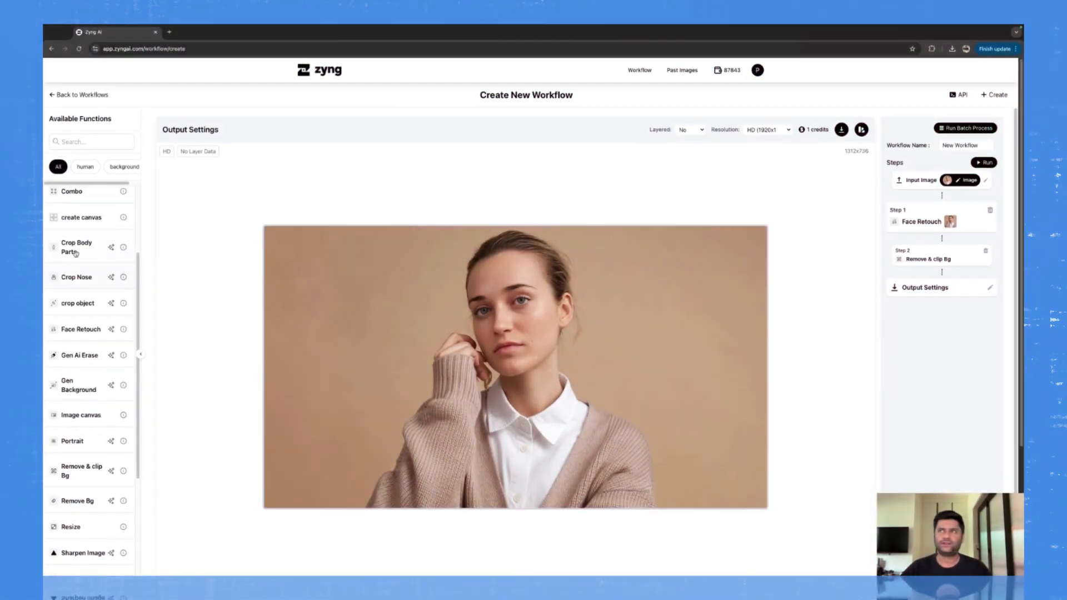
left_click(82, 217)
left_click(980, 285)
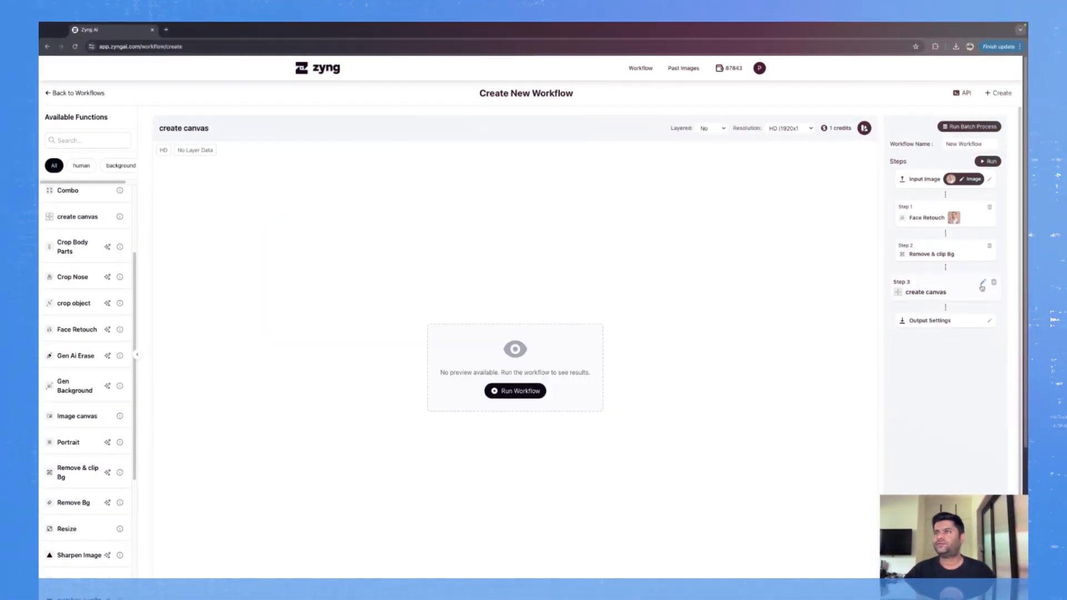
left_click(984, 284)
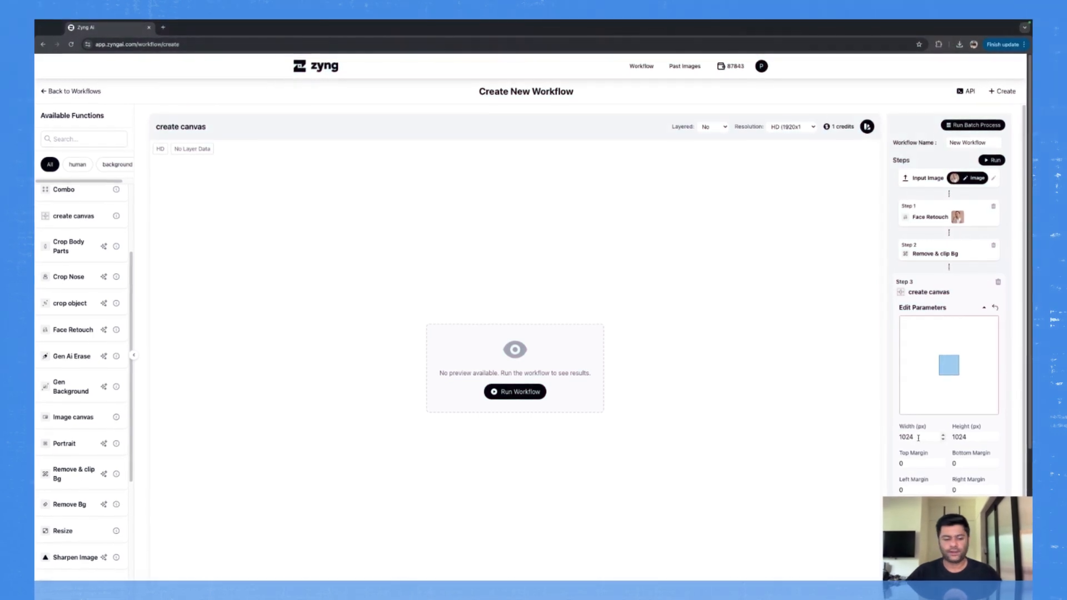
type("2000")
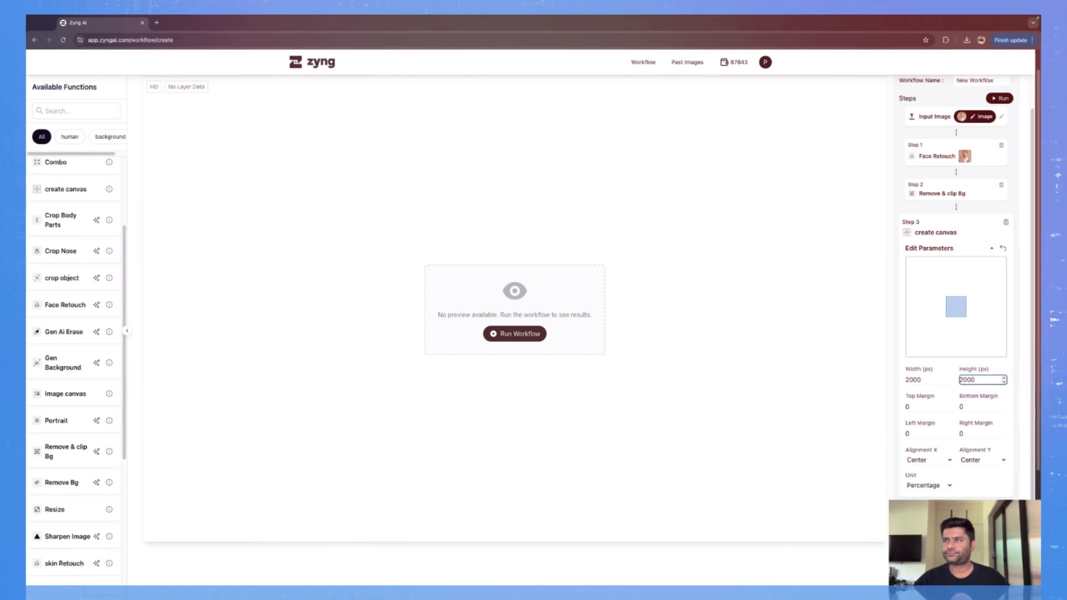
Step: Set the create canvas margins to 10 for top, left and right and 0 for bottom
left_click(908, 408)
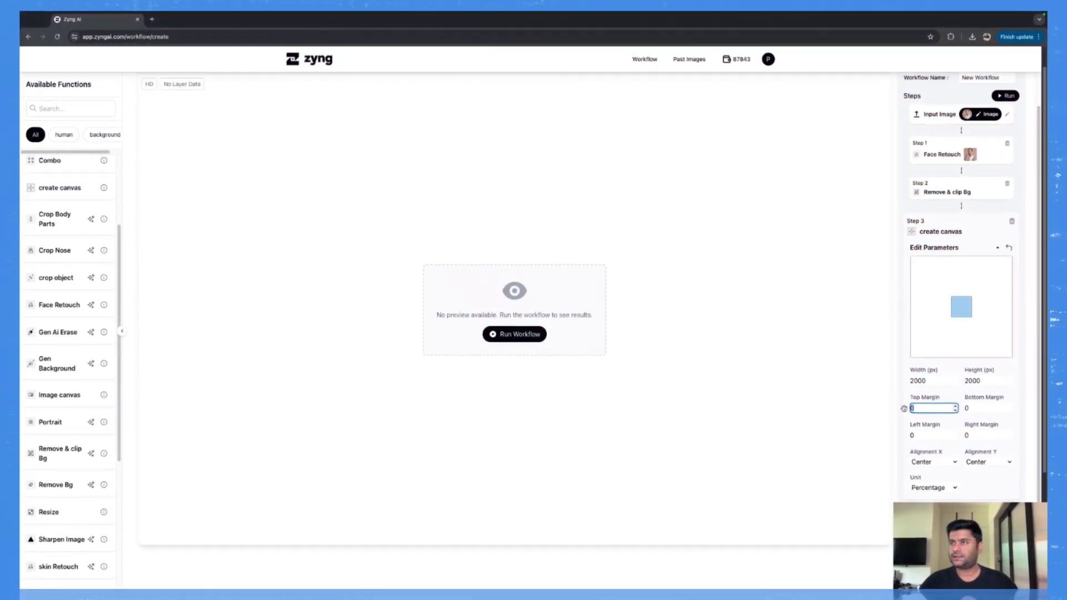
type("10")
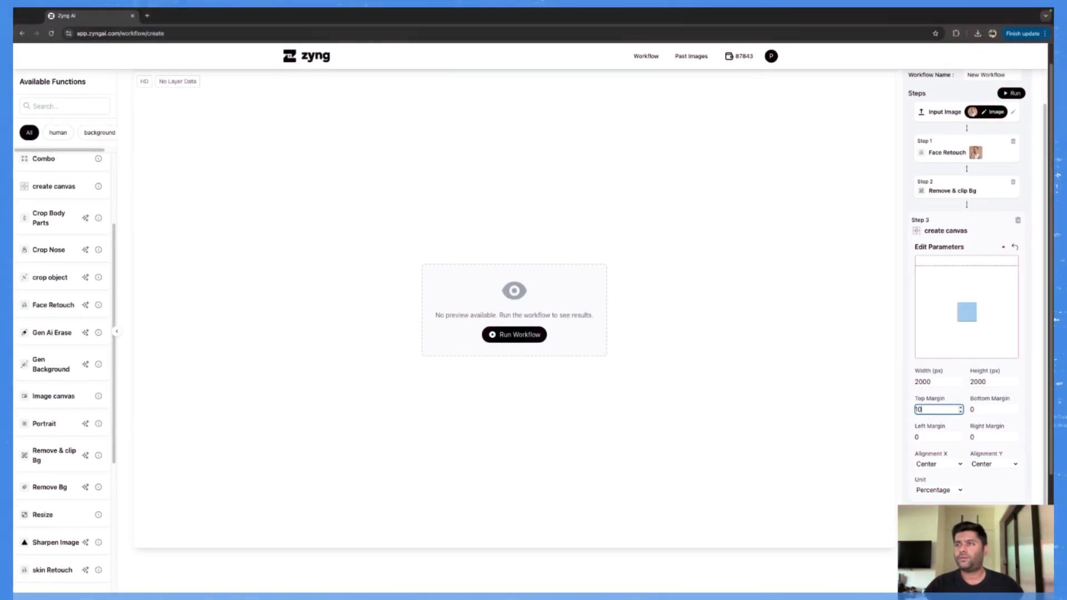
key("Tab")
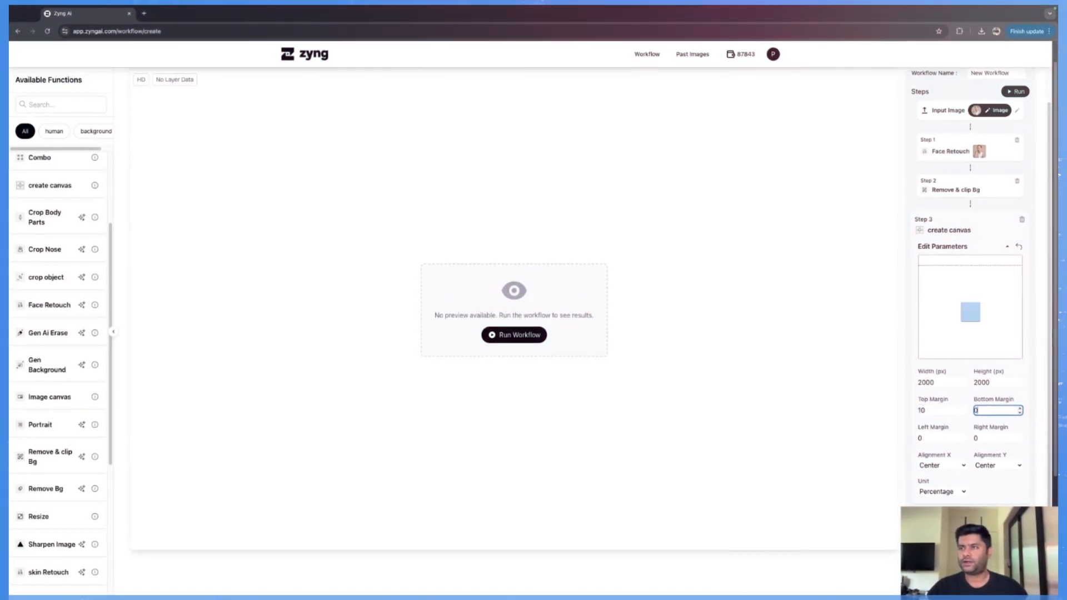
type("0")
key("Tab")
type("10")
key("Tab")
type("10")
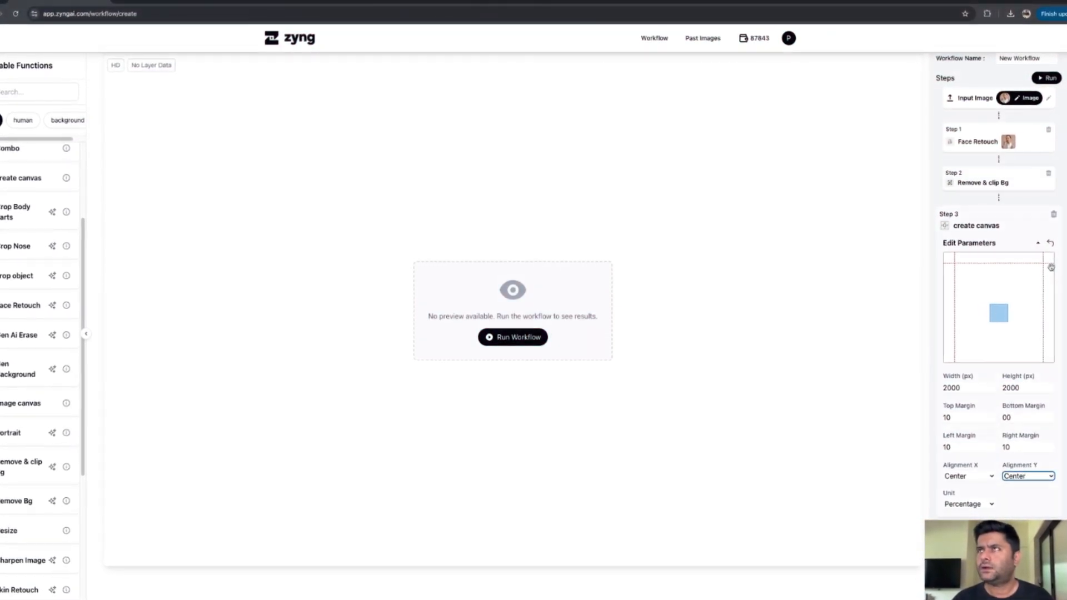
Step: Run the workflow and inspect the Face Retouch and Remove & clip Bg results
left_click(1049, 78)
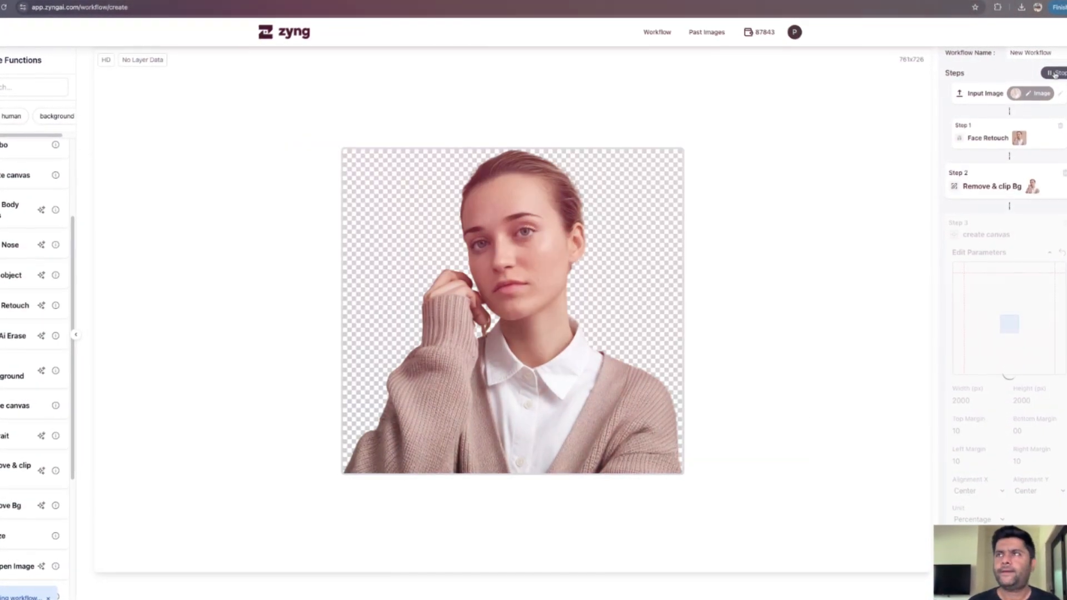
left_click(1027, 137)
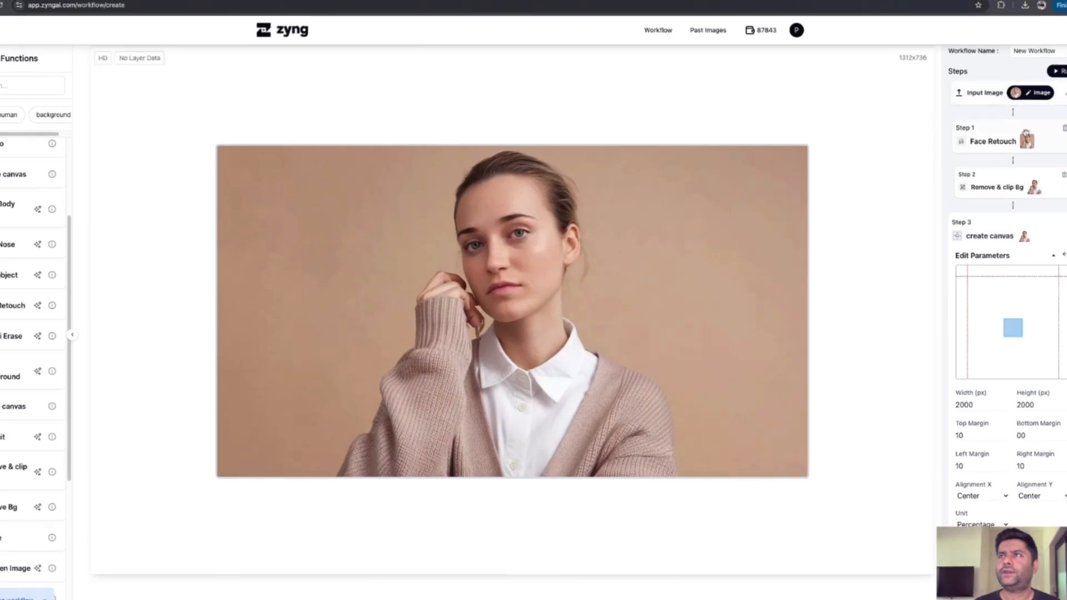
left_click(1024, 182)
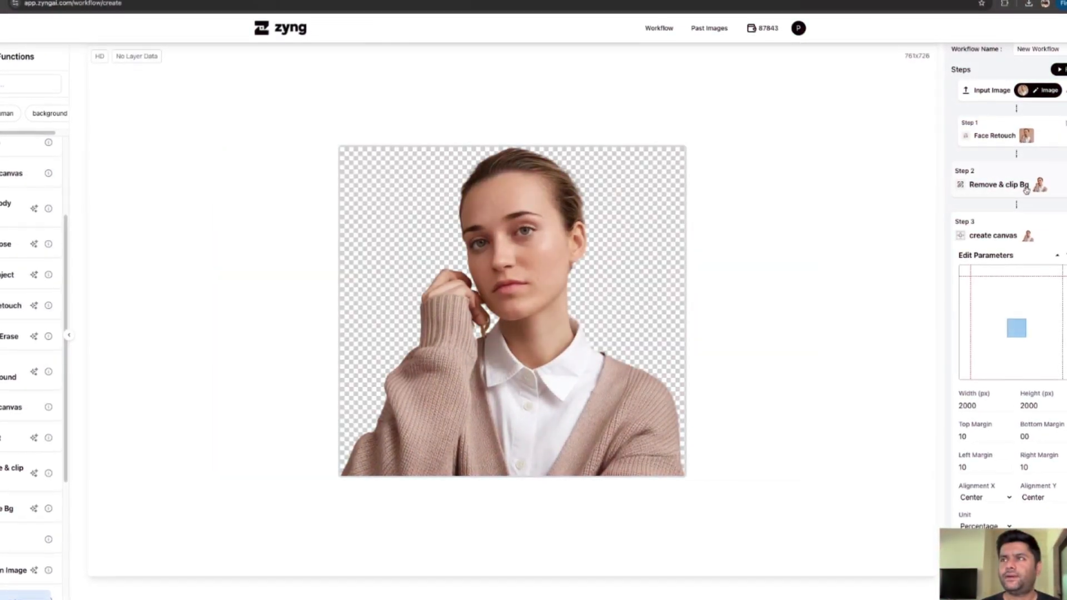
Step: Change the create canvas step's vertical alignment so the subject sits at the bottom of the canvas
mouse_move(1016, 300)
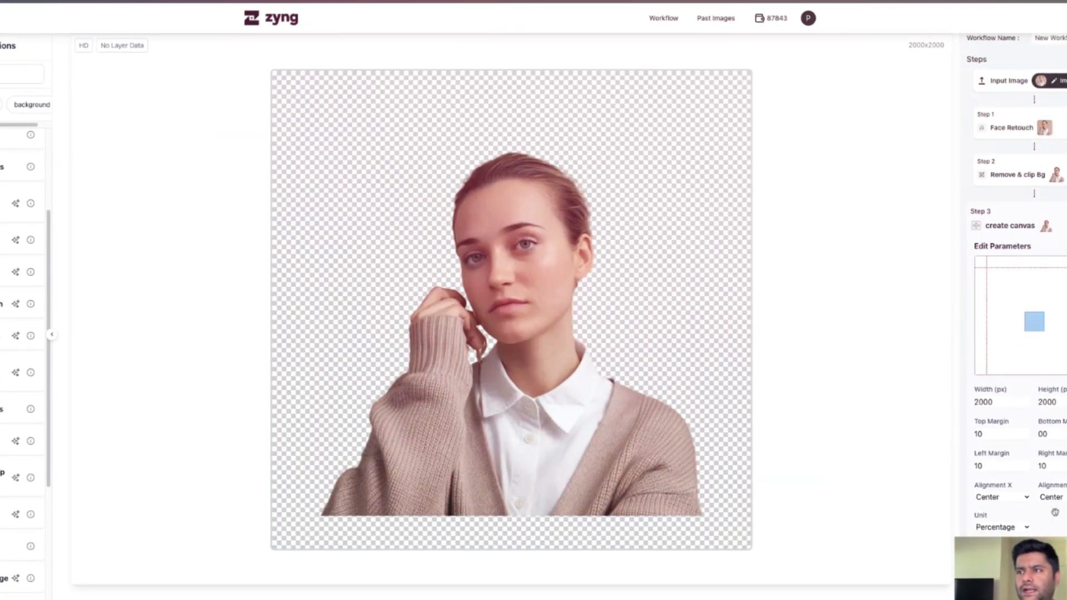
left_click(1059, 510)
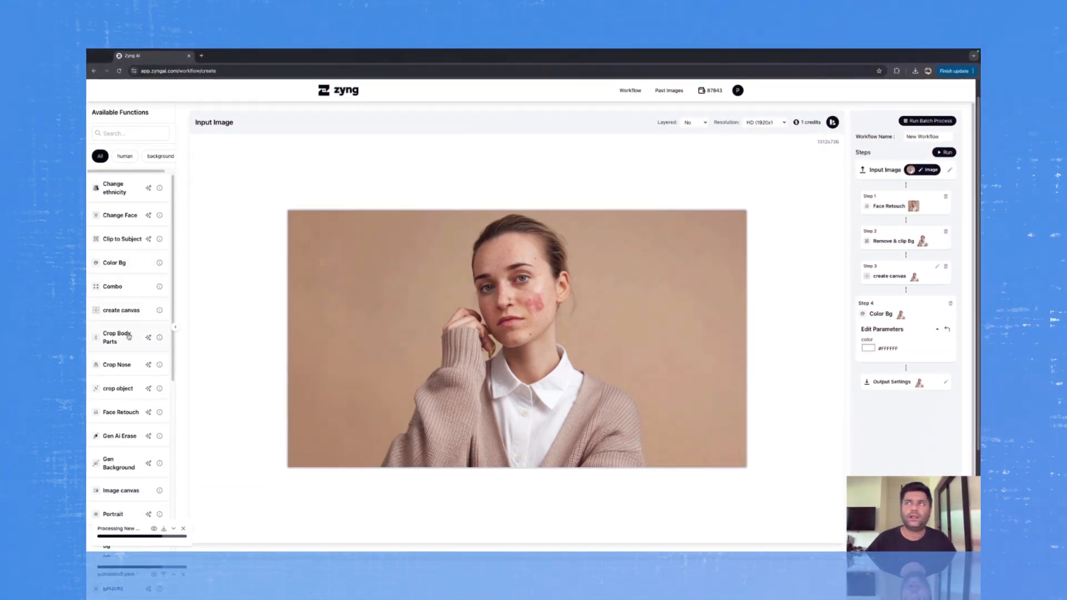
Step: Insert a Crop Nose step between Face Retouch and Remove & clip Bg
left_click_drag(118, 364, 932, 227)
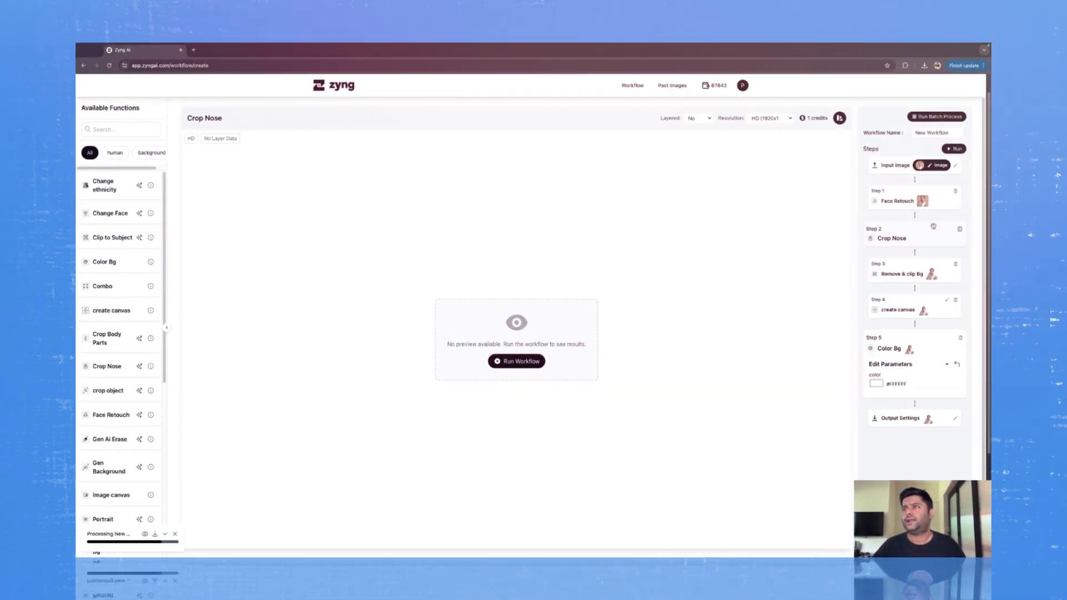
Step: Open the create canvas step's parameters and set its top margin to 0
left_click(911, 273)
left_click(945, 300)
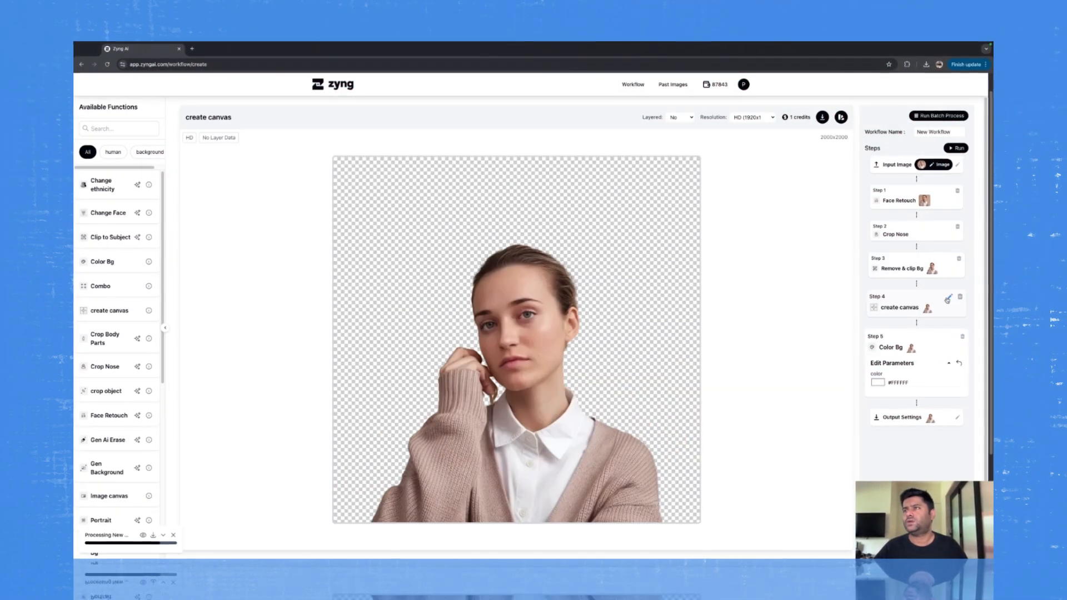
left_click(948, 314)
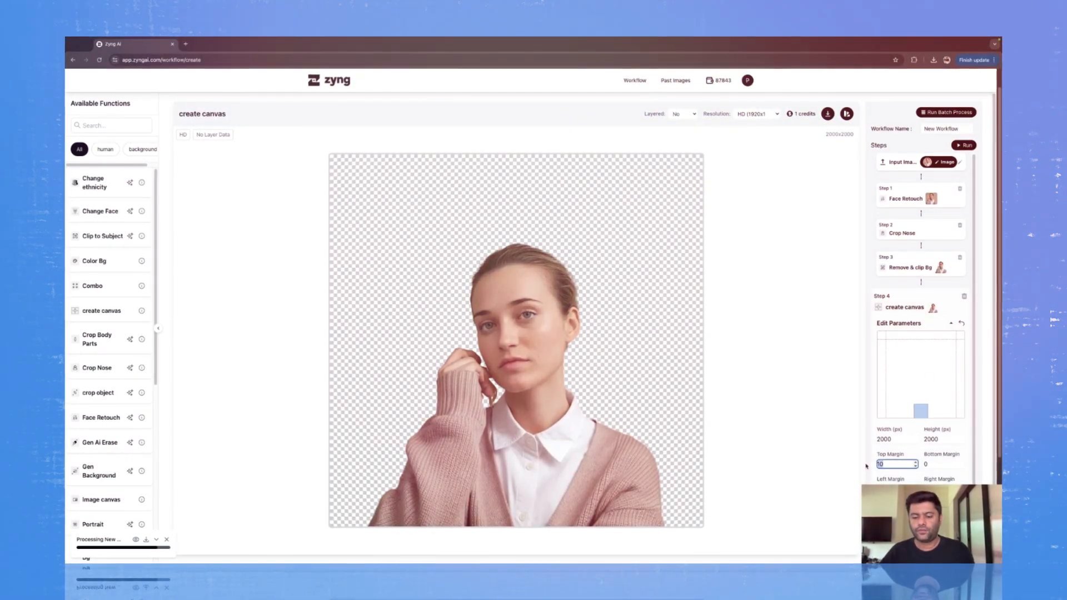
type("0")
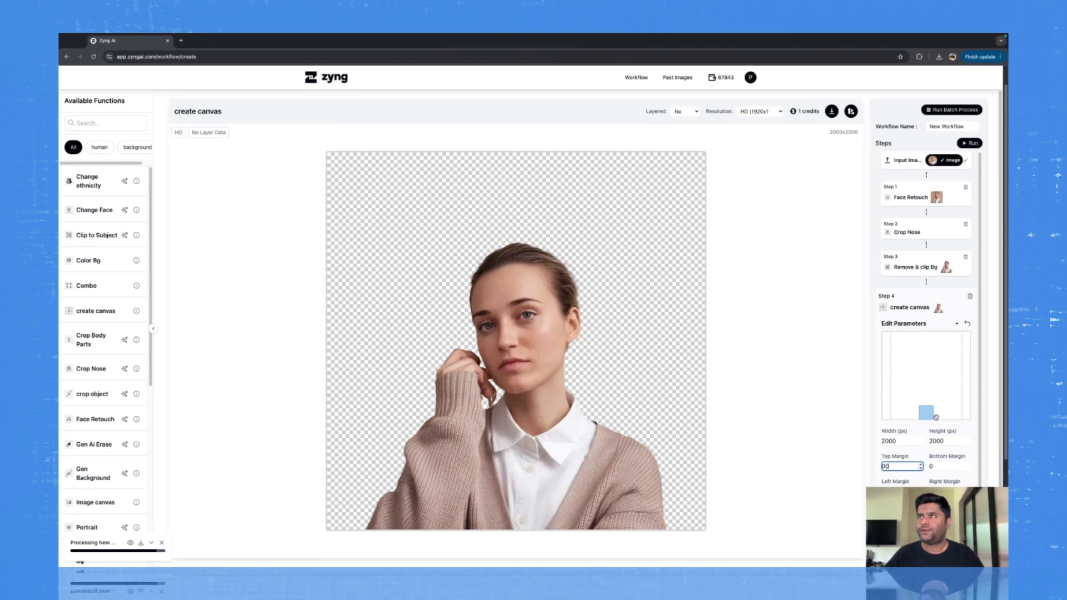
Step: Run the workflow, change the create canvas step's vertical alignment to Center, and run the workflow again
left_click(970, 143)
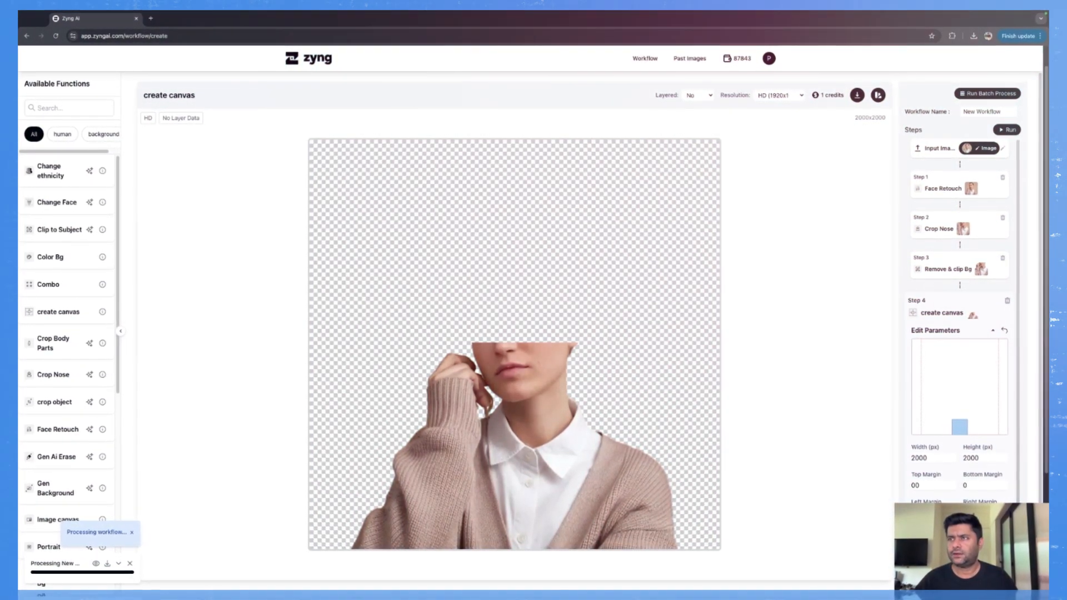
left_click_drag(960, 427, 960, 387)
left_click(1010, 131)
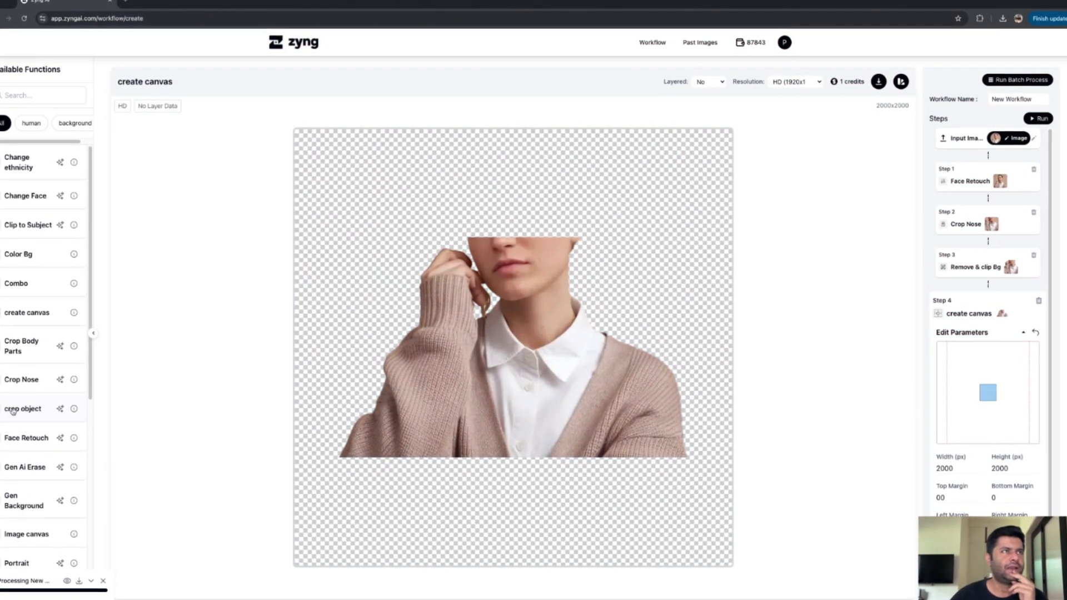
Step: Insert a Subject Focus step between Crop Nose and Remove & clip Bg
scroll(35, 264, "down", 5)
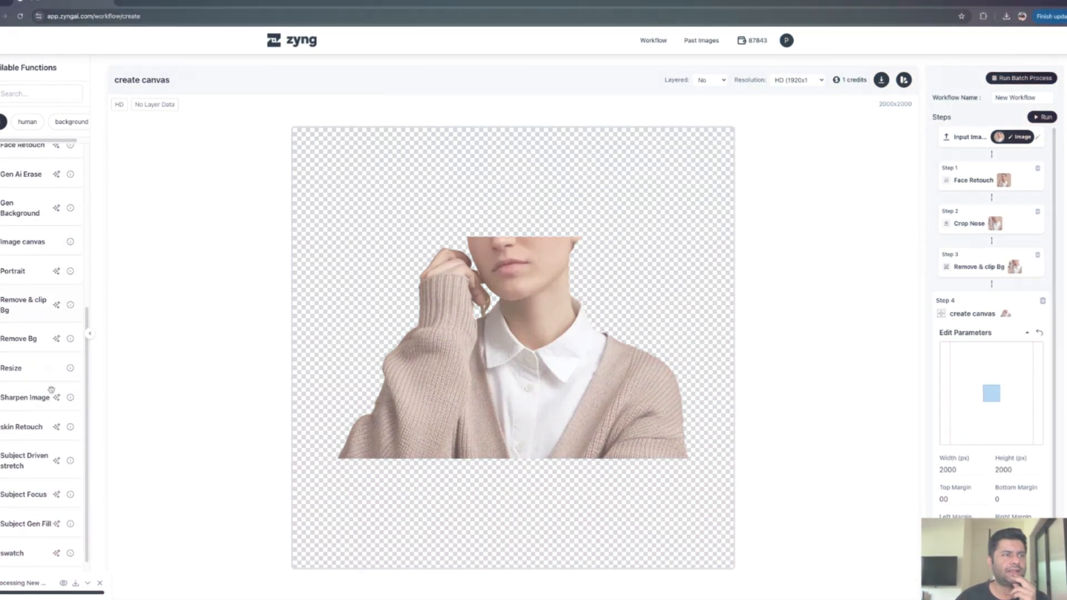
left_click(21, 497)
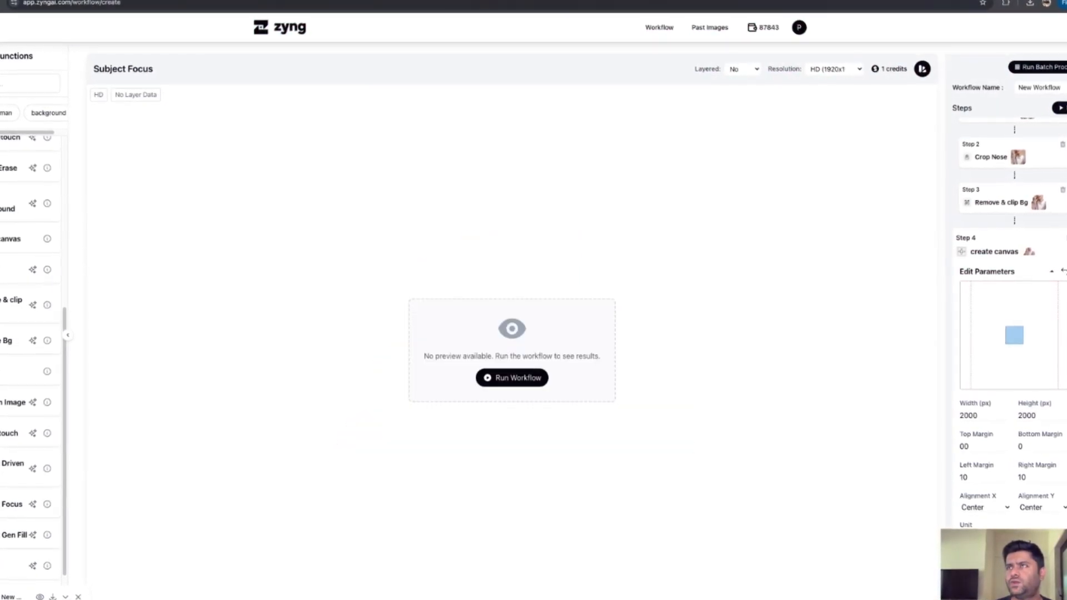
left_click_drag(1048, 572, 1036, 231)
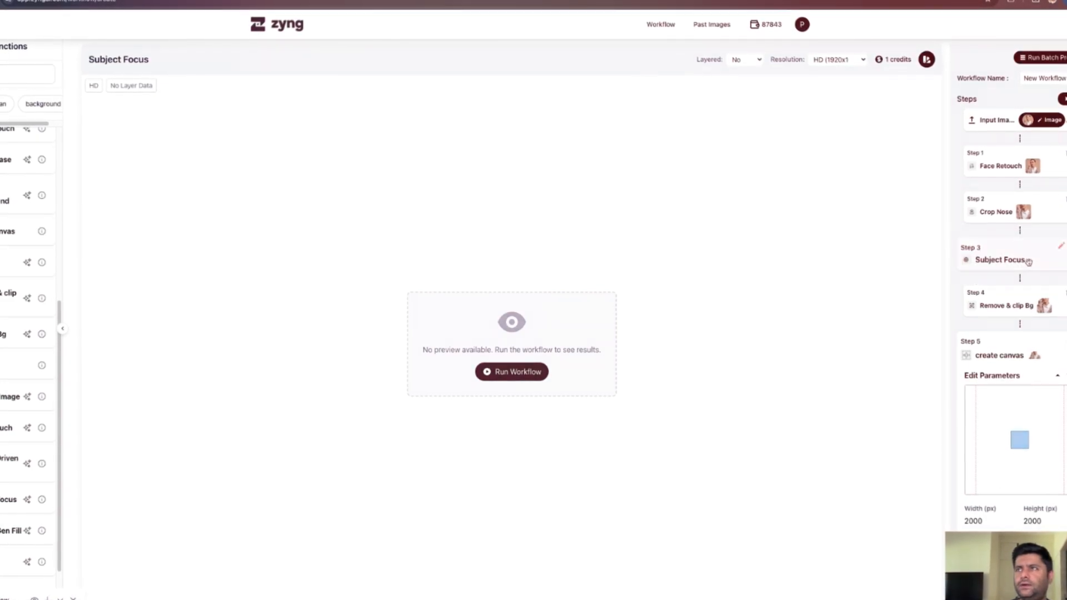
left_click(1021, 213)
left_click(1024, 167)
left_click(1062, 258)
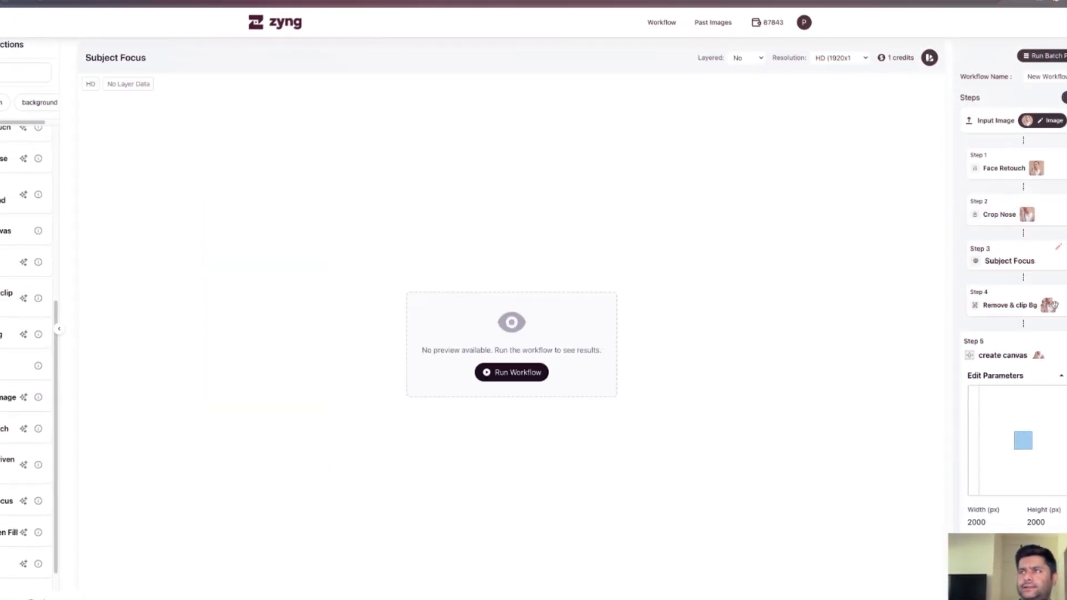
Step: Delete the create canvas, Remove & clip Bg and Color Bg steps so the workflow ends with Subject Focus
left_click(1004, 355)
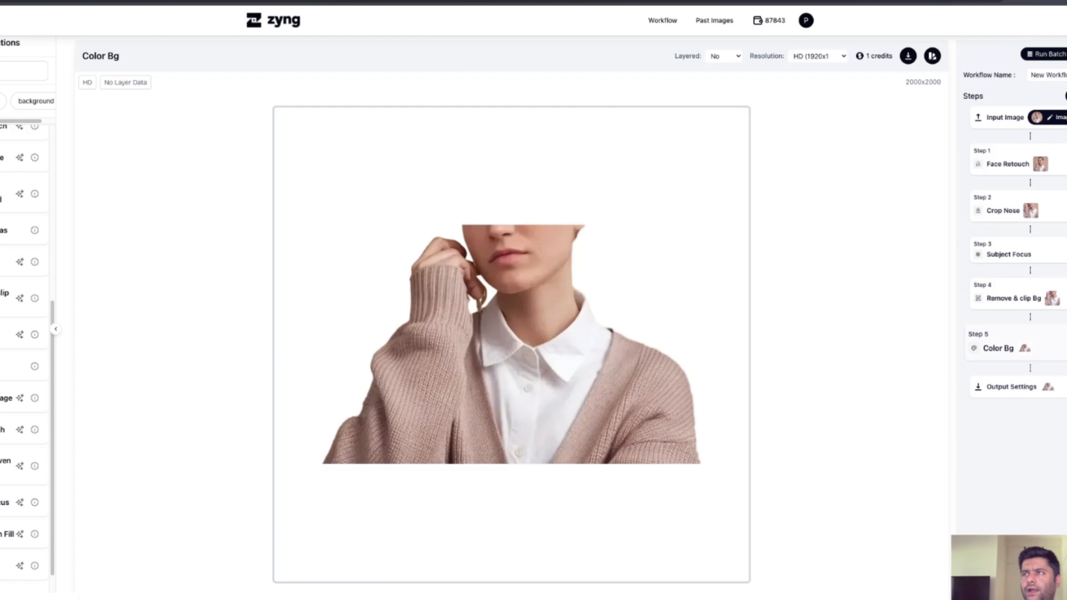
left_click(1011, 306)
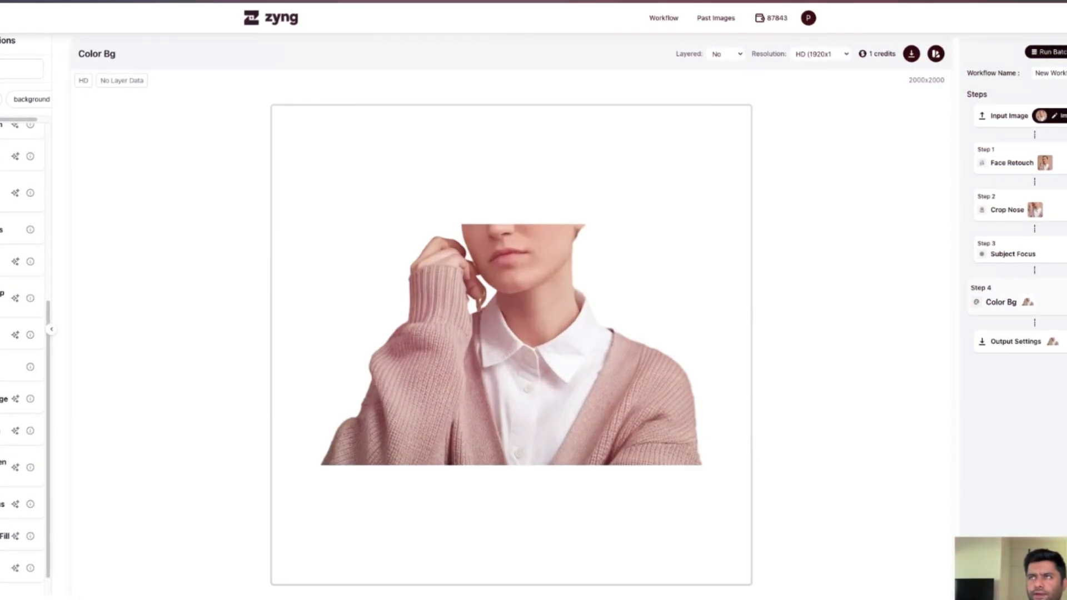
left_click(1056, 213)
left_click(1047, 164)
left_click(1043, 211)
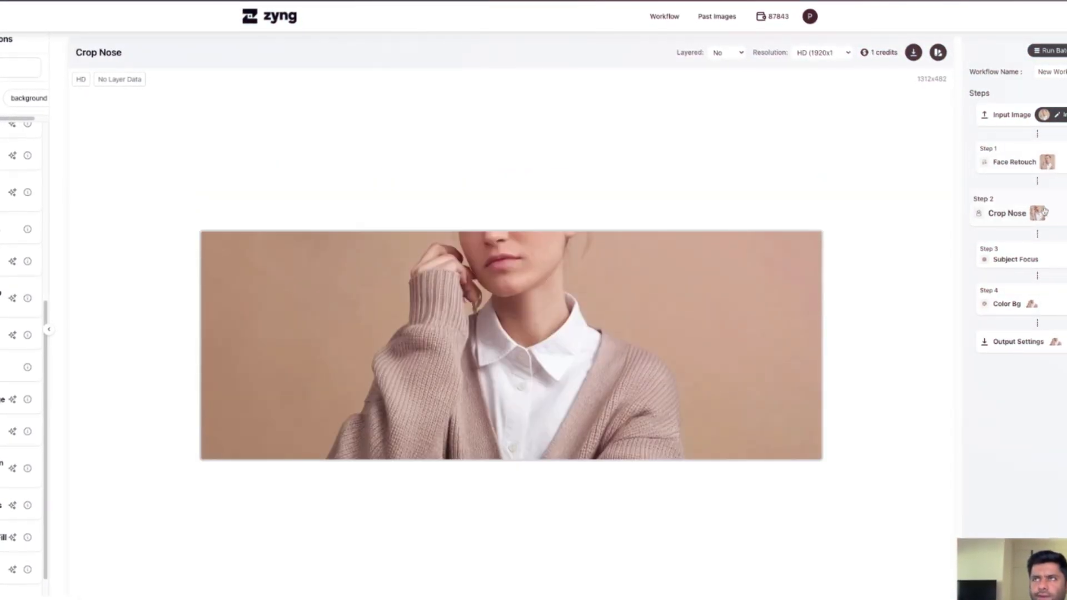
left_click(1038, 250)
left_click(1022, 303)
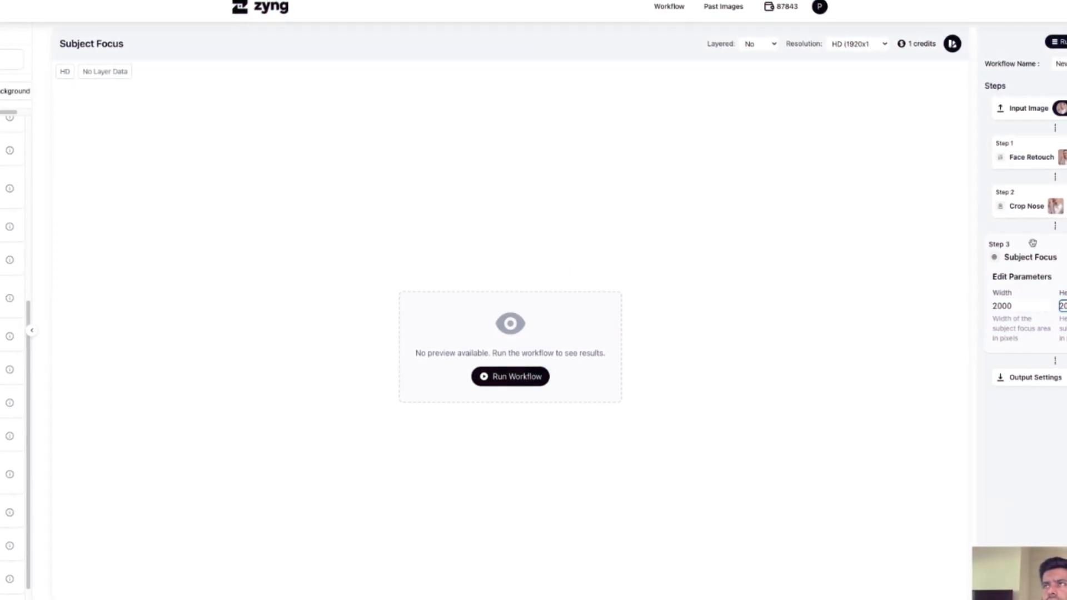
Step: Run the workflow with the Subject Focus area at 2000 by 2000 pixels and compare its result with the input image
left_click(1028, 109)
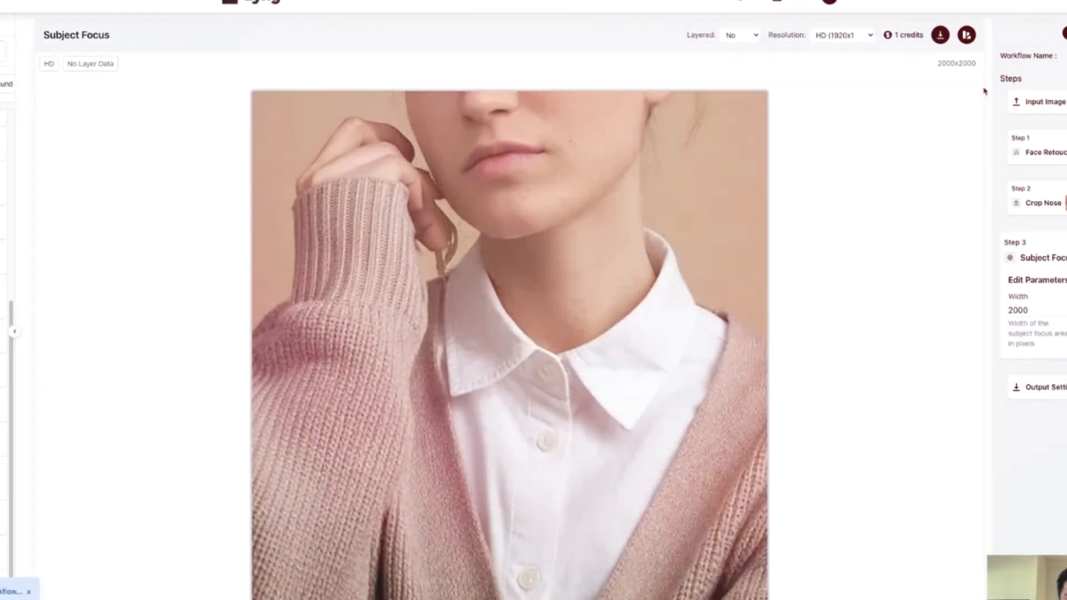
left_click(1047, 101)
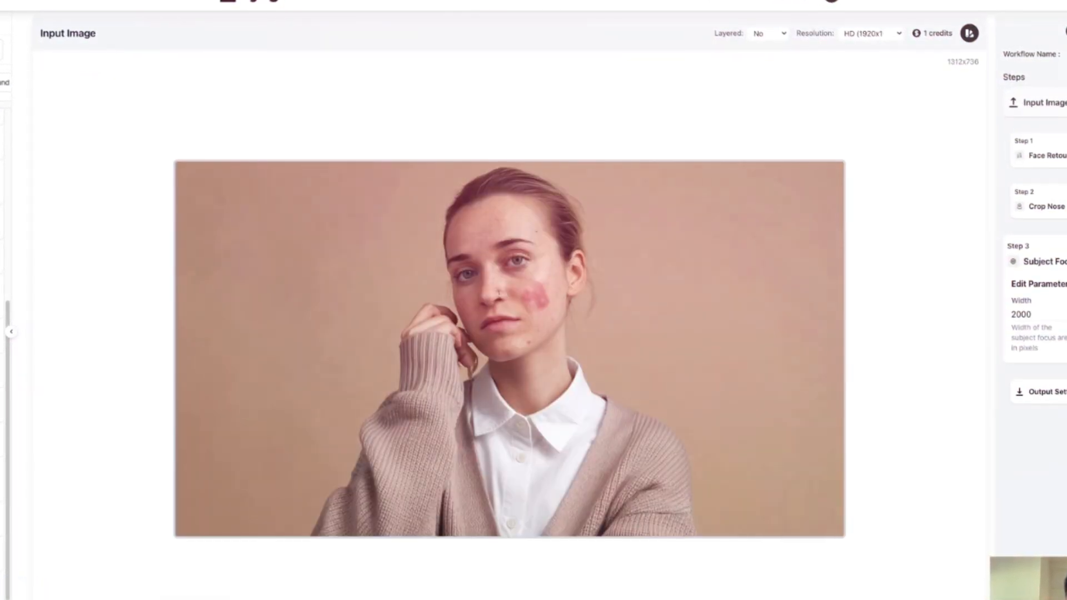